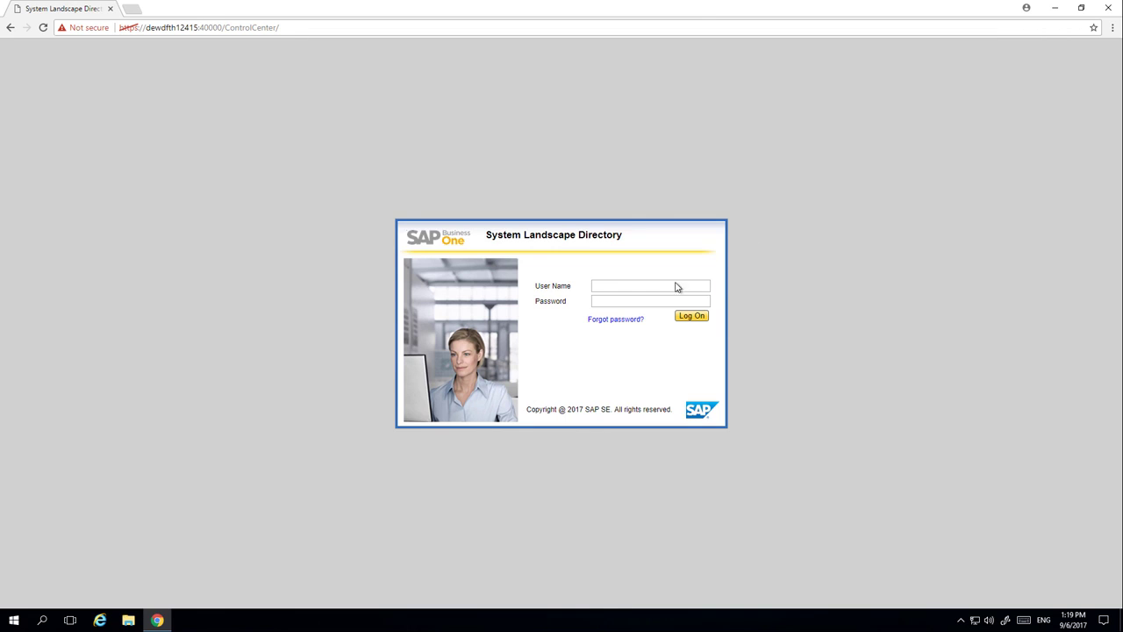
- Log on with the site user credentials and view the Logical Machines list with its one running machine
click(604, 286)
text(B1SiteUser)
click(699, 316)
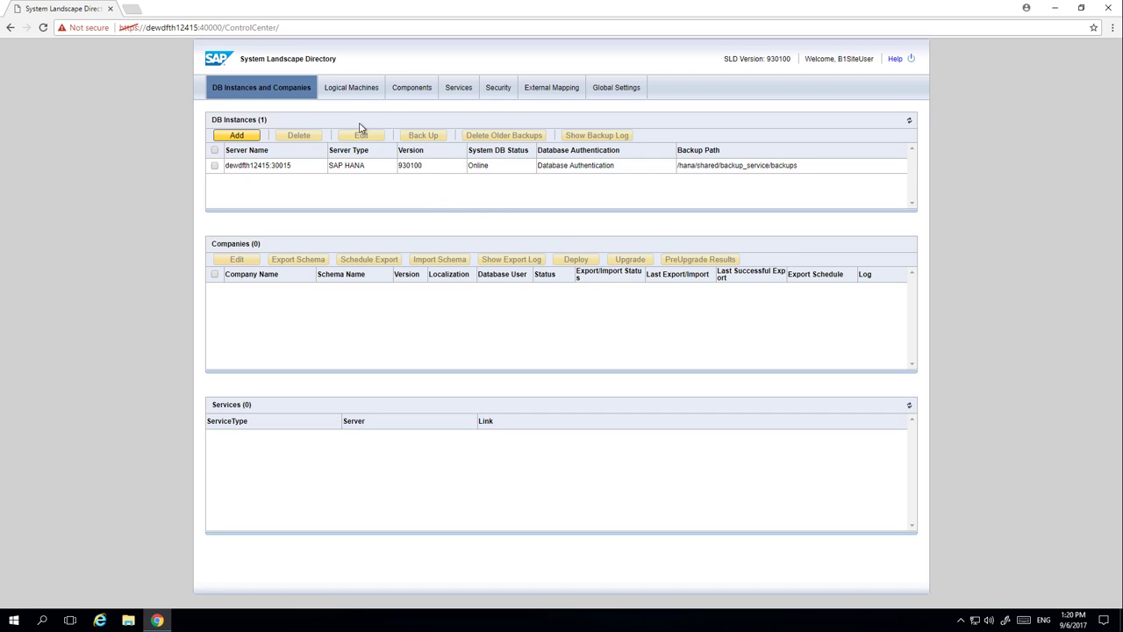
click(337, 88)
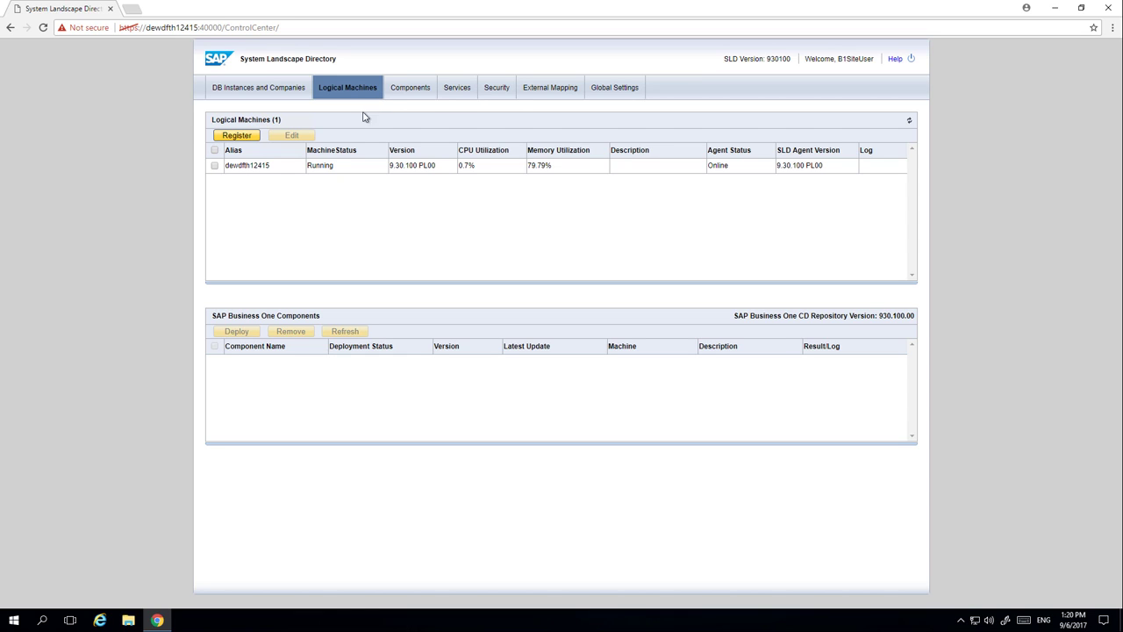
- Choose Register under Logical Machines to bring up the empty hostname and description form
click(253, 137)
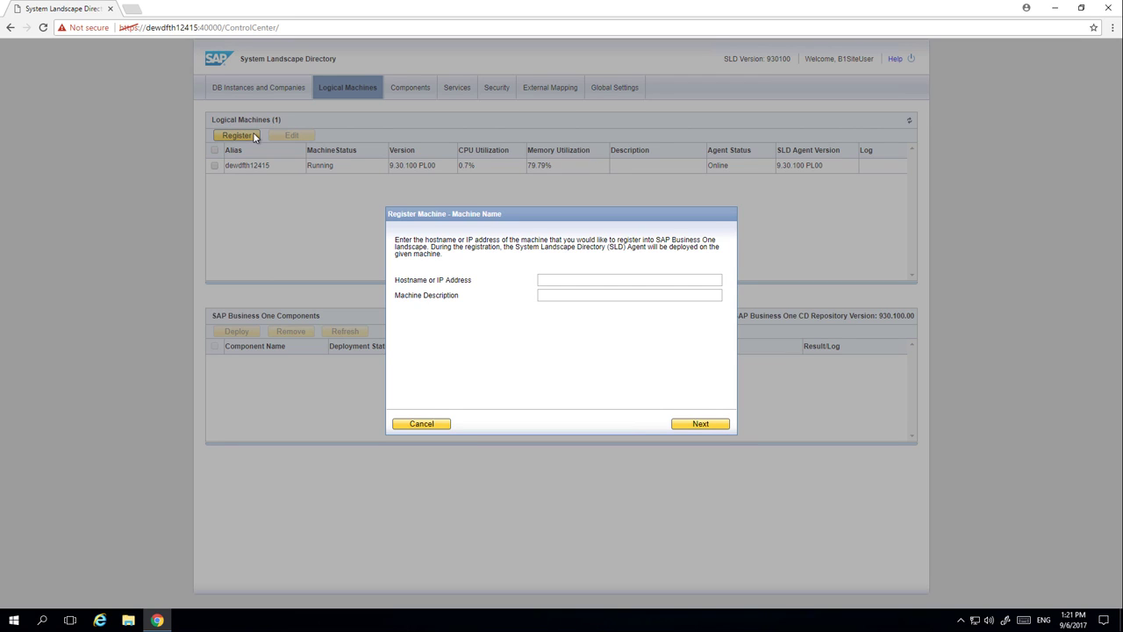
- Enter machine address 10.55.179.125 and its local administrator credentials
click(555, 279)
text(10.55.179.125)
click(700, 423)
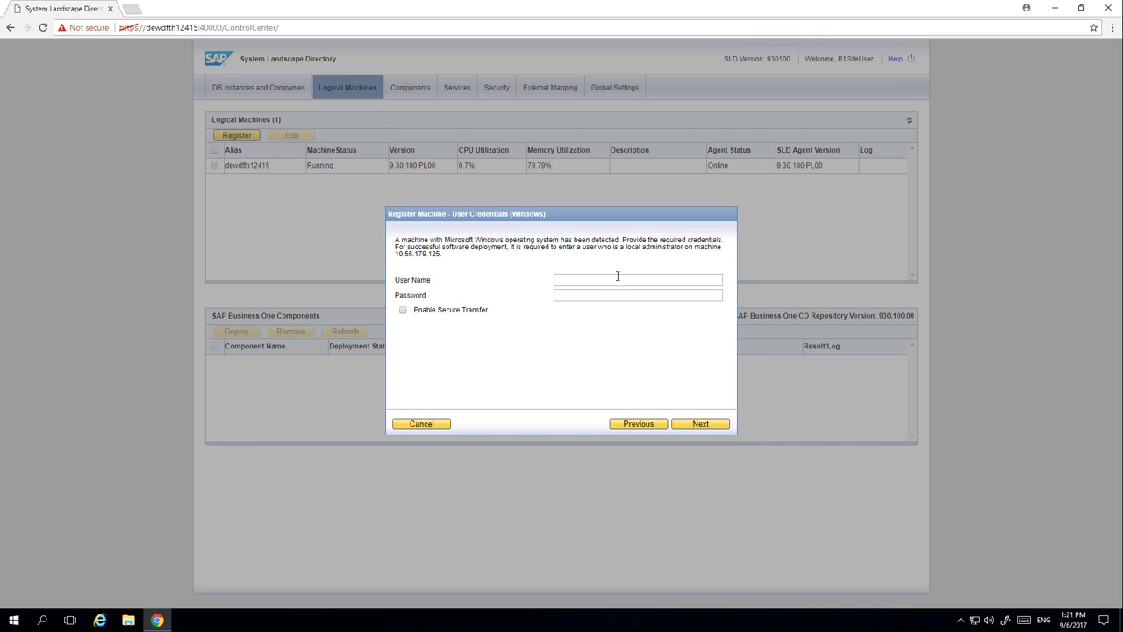
text(Administrator)
click(701, 424)
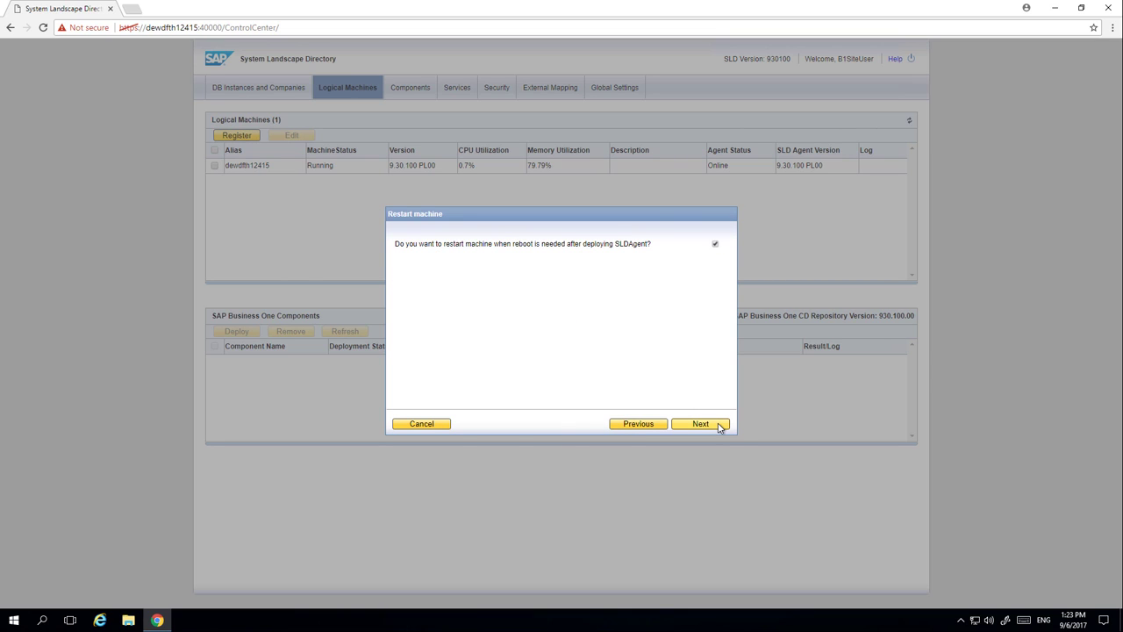
- Keep automatic restart enabled and start the SLD Agent deployment
click(720, 425)
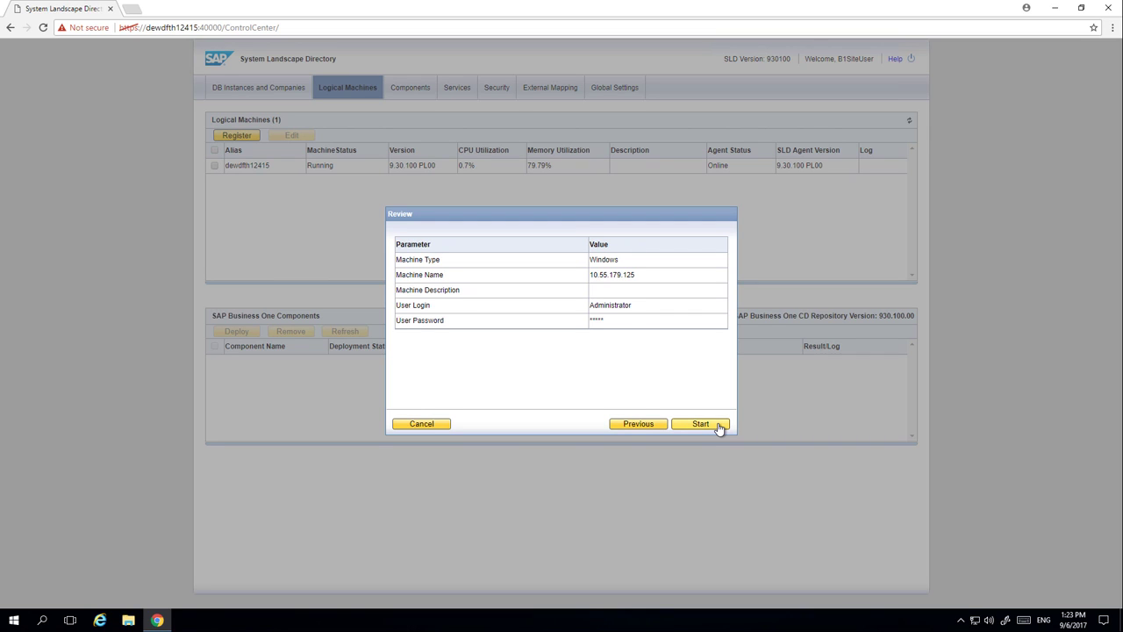
click(701, 424)
click(702, 425)
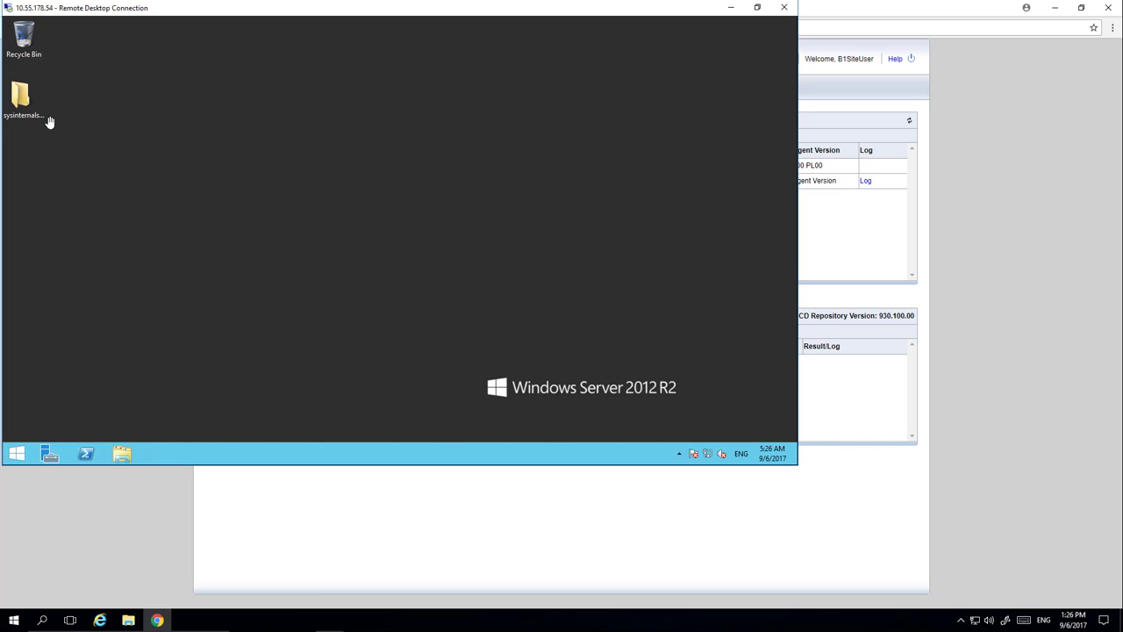
- Run the installer in Downloads > 93_Product > Packages > ComponentsWizard as administrator
click(122, 453)
click(208, 150)
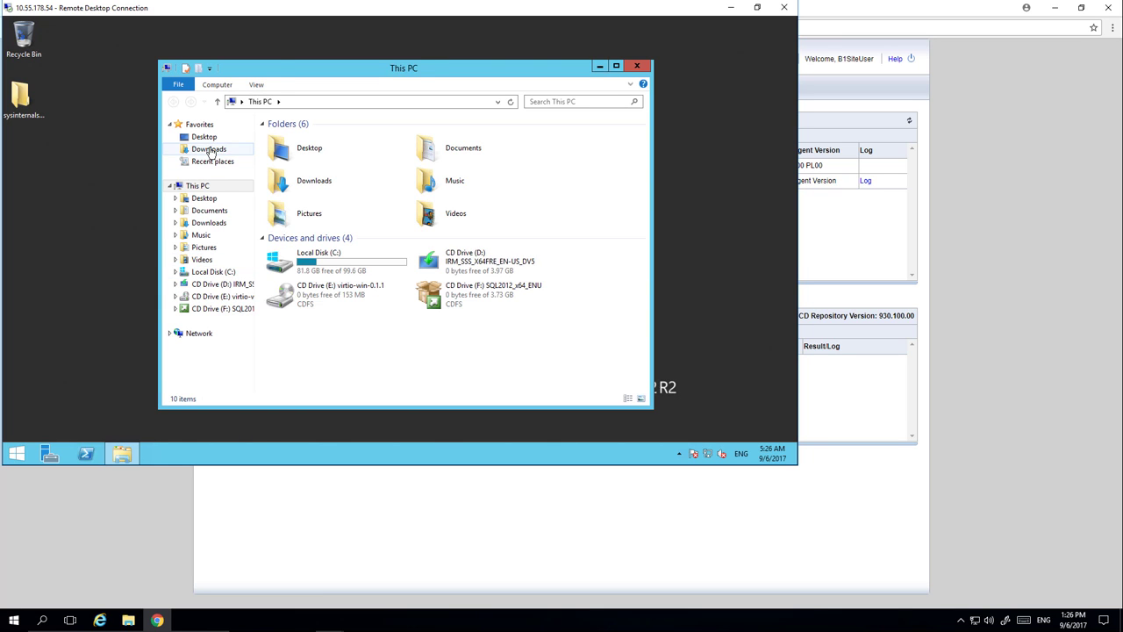
double_click(302, 163)
click(296, 151)
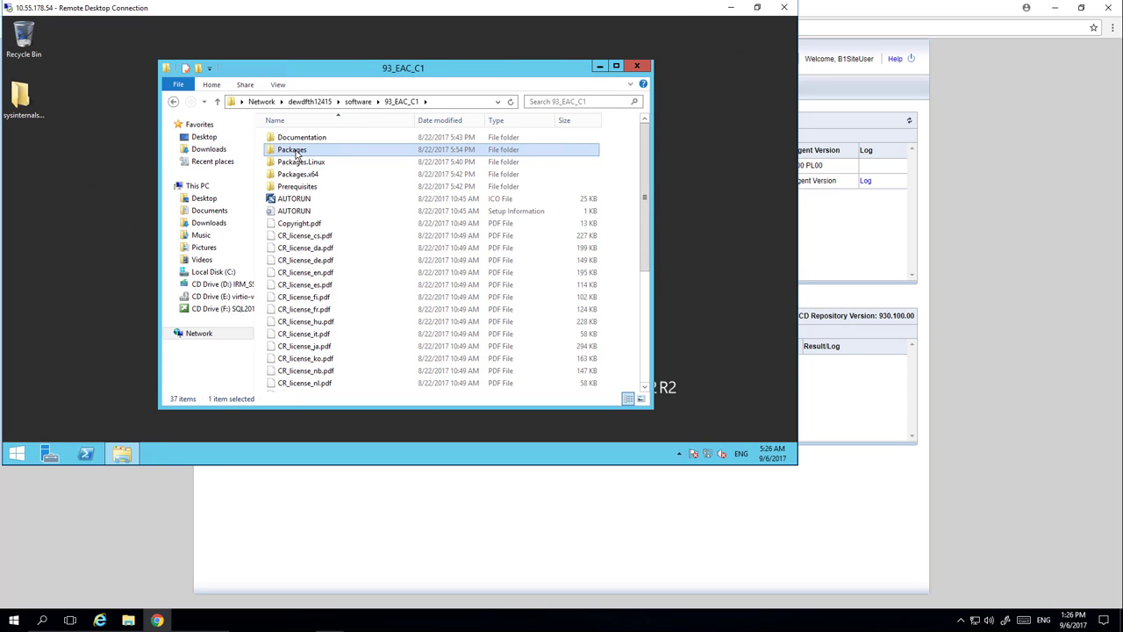
double_click(296, 151)
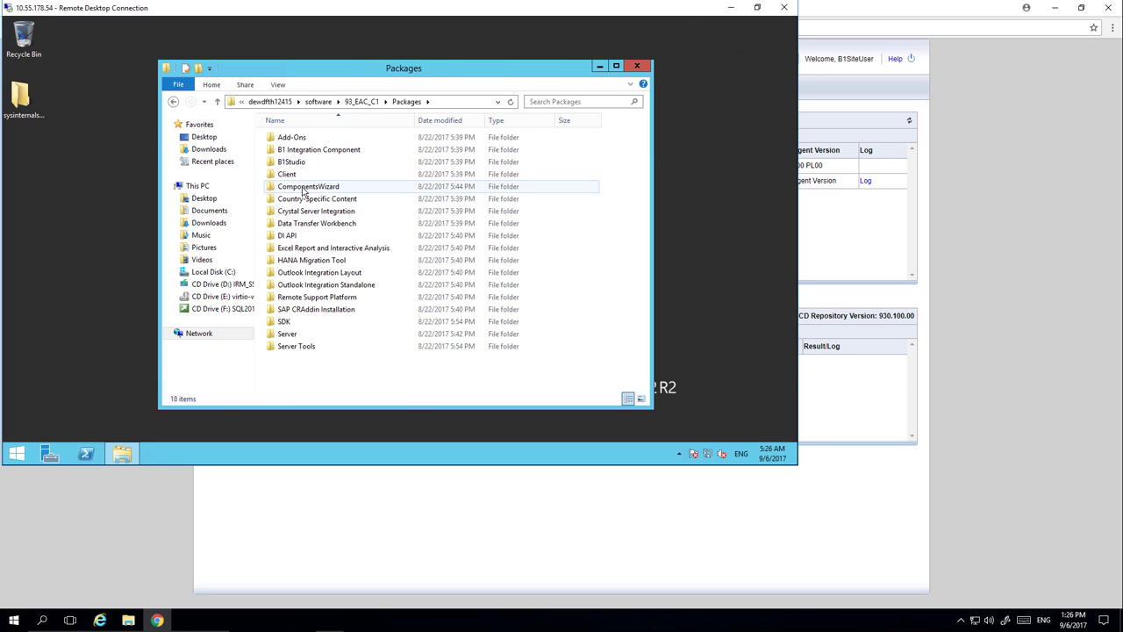
double_click(301, 187)
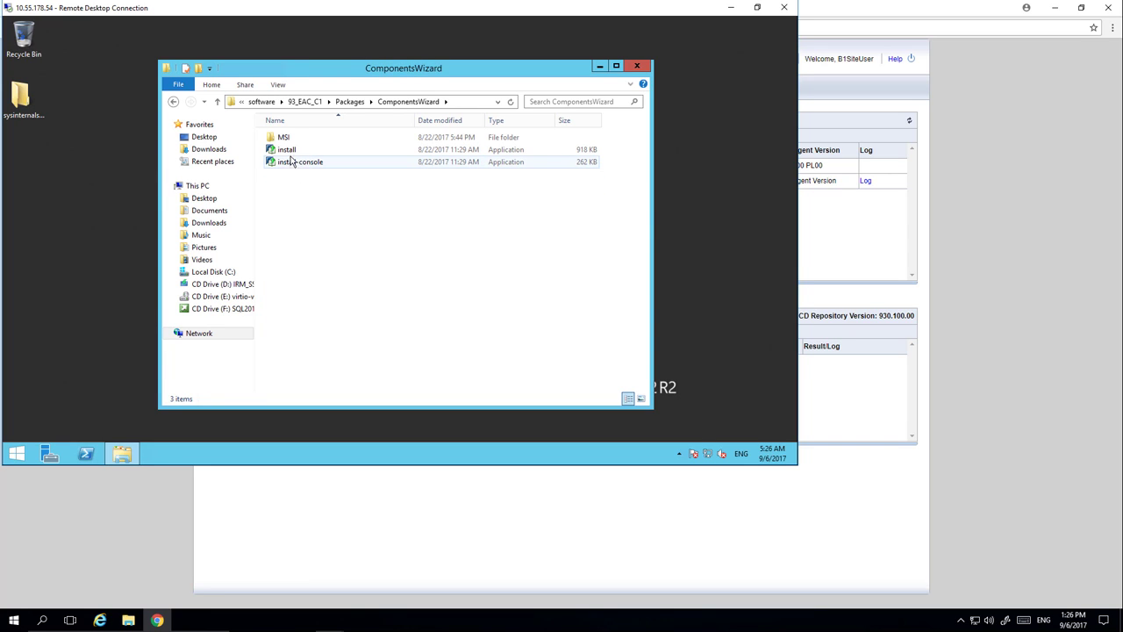
right_click(290, 152)
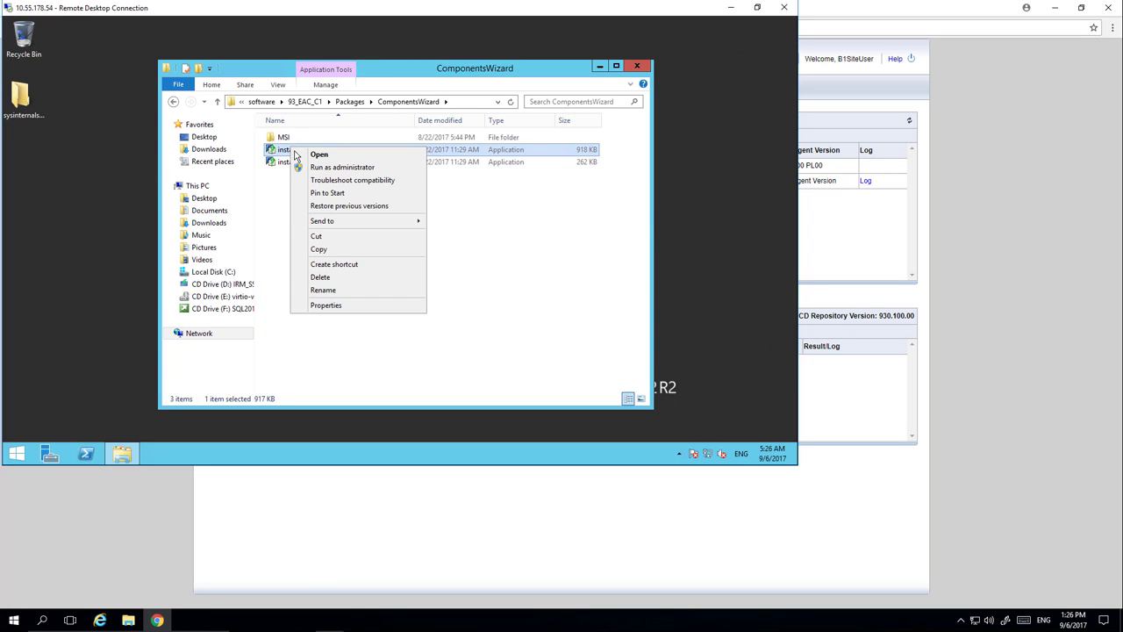
click(335, 169)
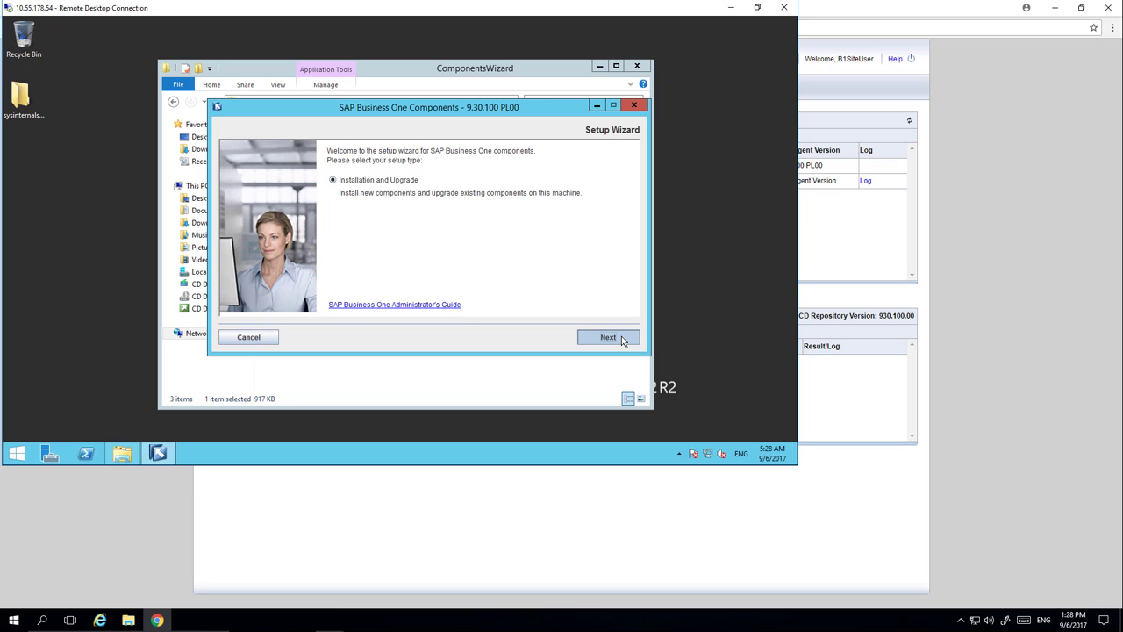
- Install SLD Agent in the default folder, with this computer identified by IP 10.55.178.54
click(621, 339)
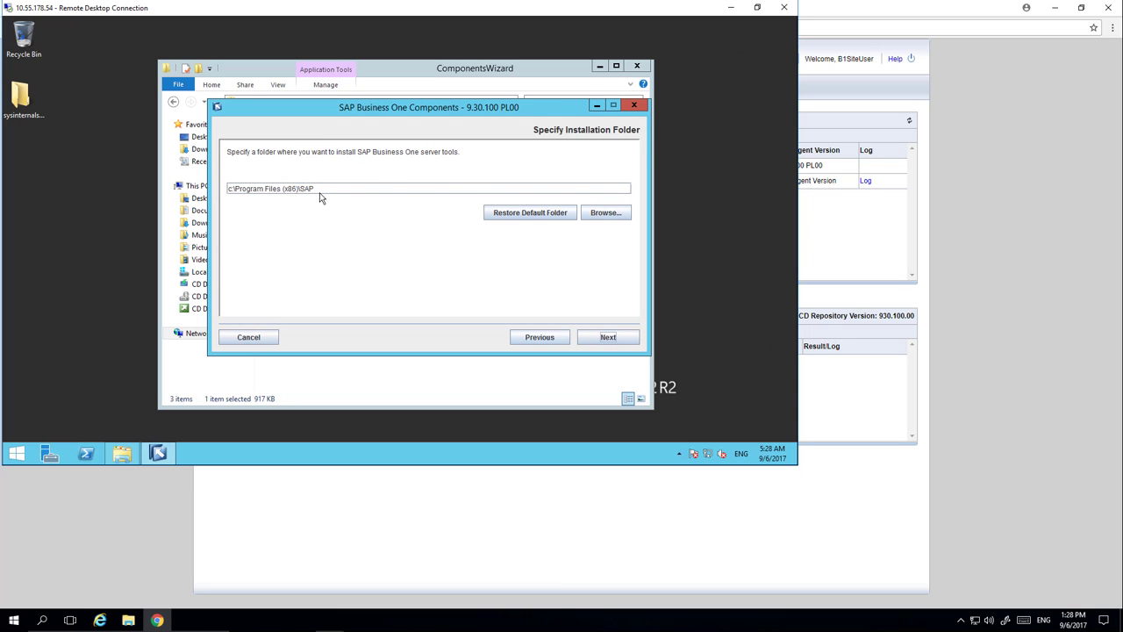
click(607, 340)
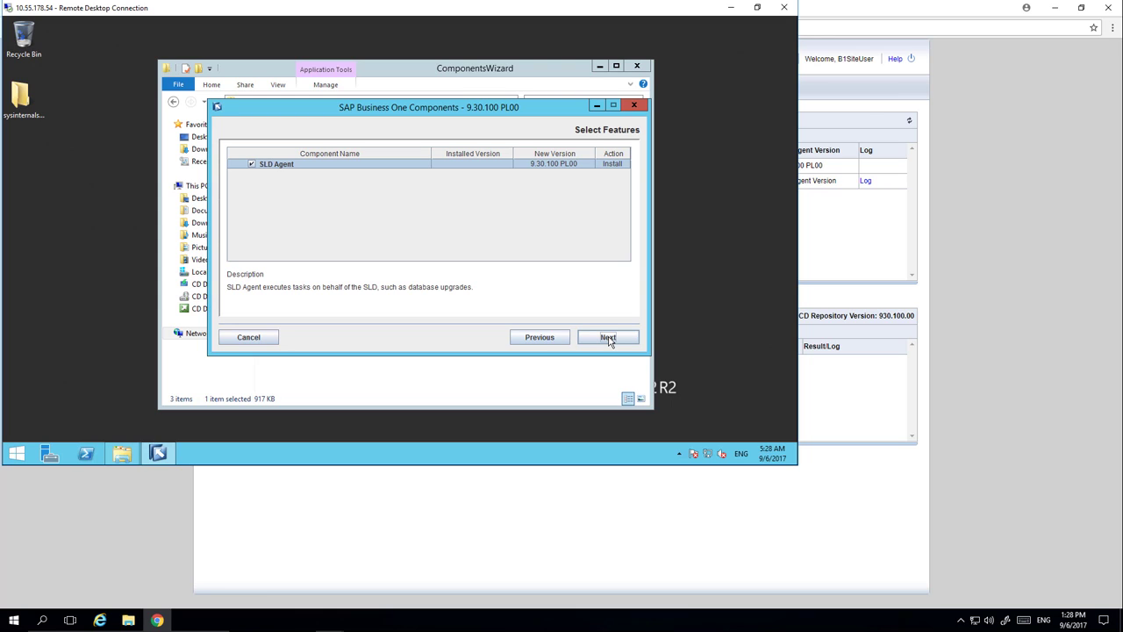
click(609, 340)
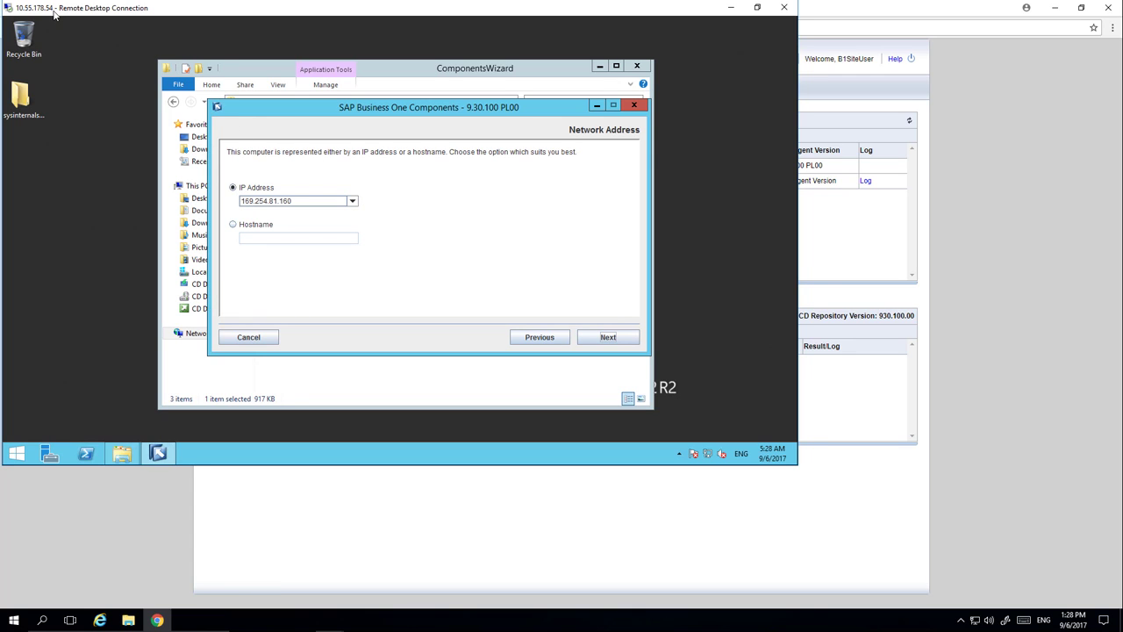
click(352, 201)
click(331, 213)
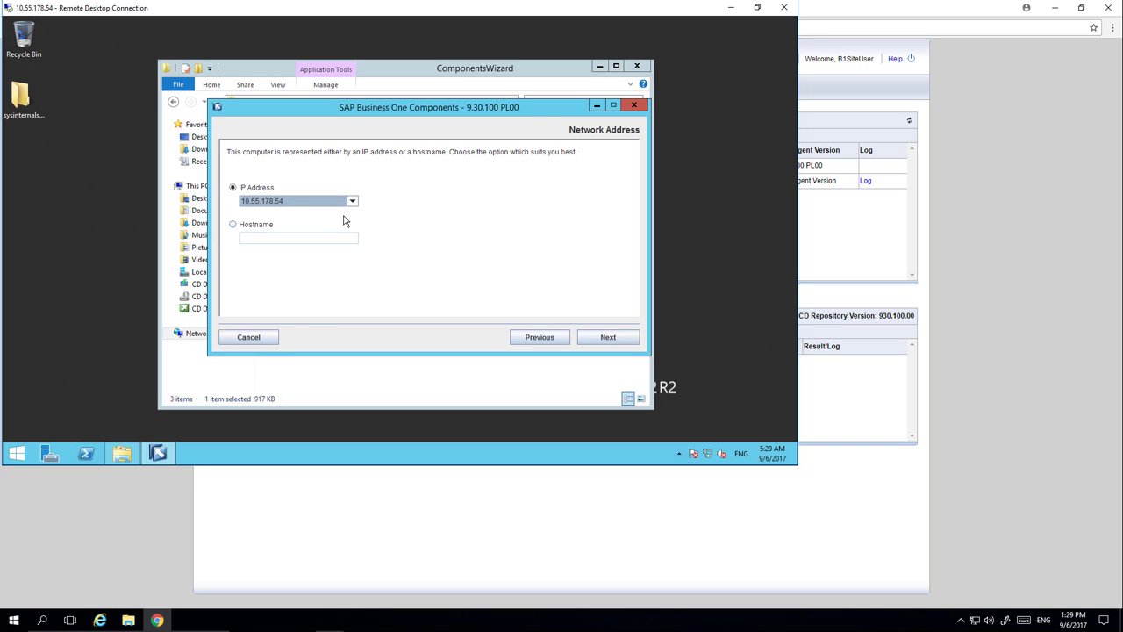
click(609, 338)
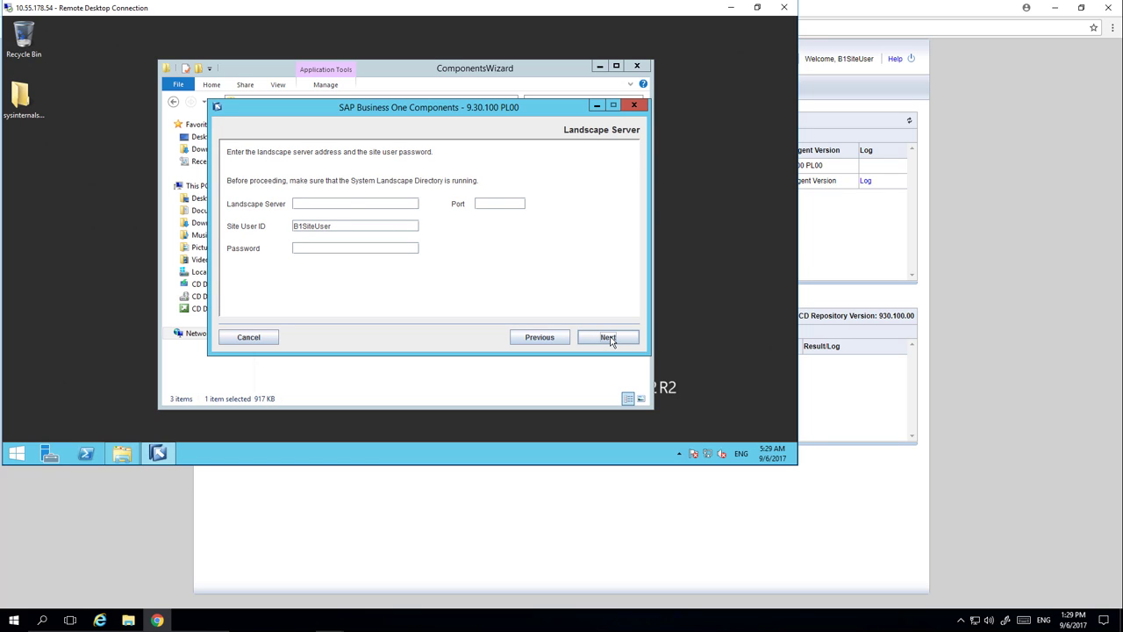
- Connect to landscape server dewdfth12415 on port 40000 with the site user password and start installing
click(327, 203)
text(dewdfth12415)
click(490, 203)
text(40000)
click(328, 246)
text(••••••••)
click(610, 338)
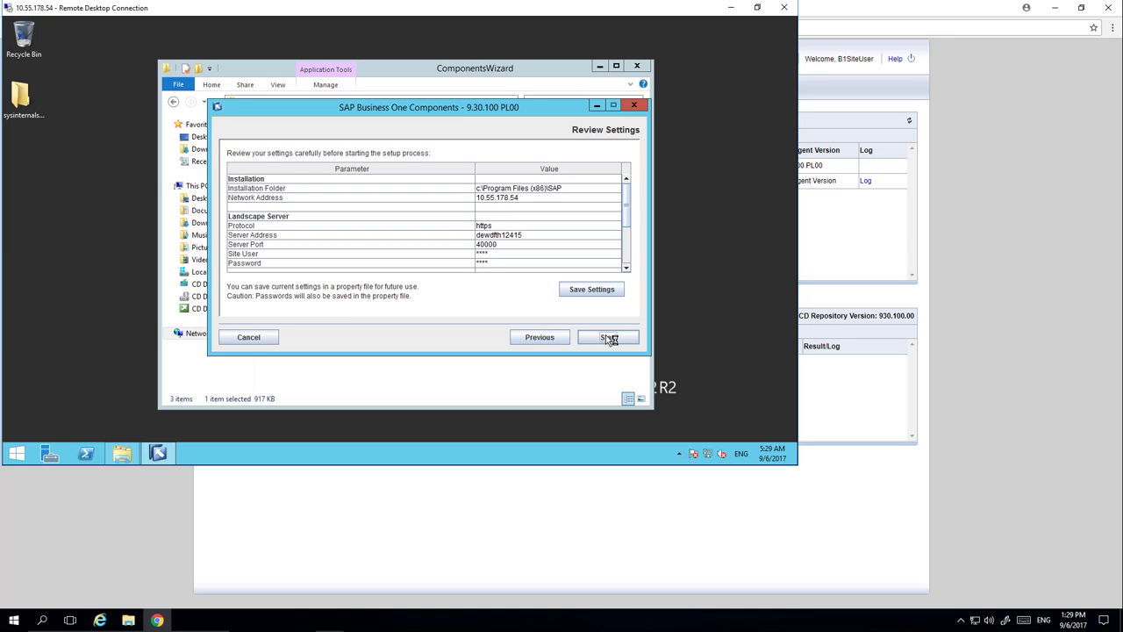
click(606, 335)
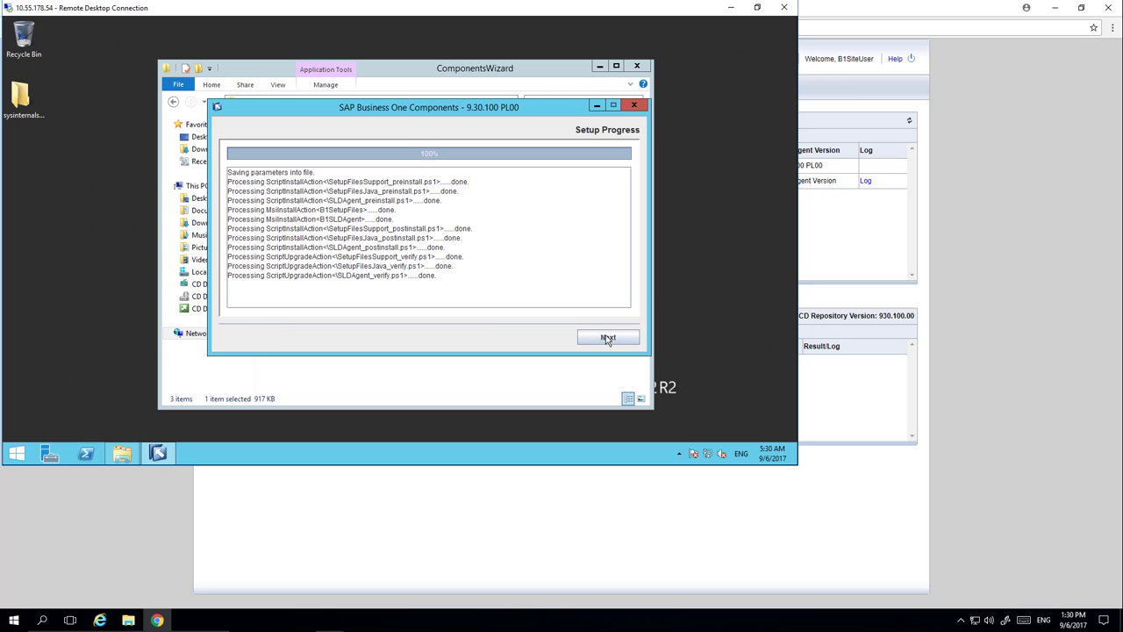
- Finish the successfully completed SLD Agent setup wizard
click(606, 338)
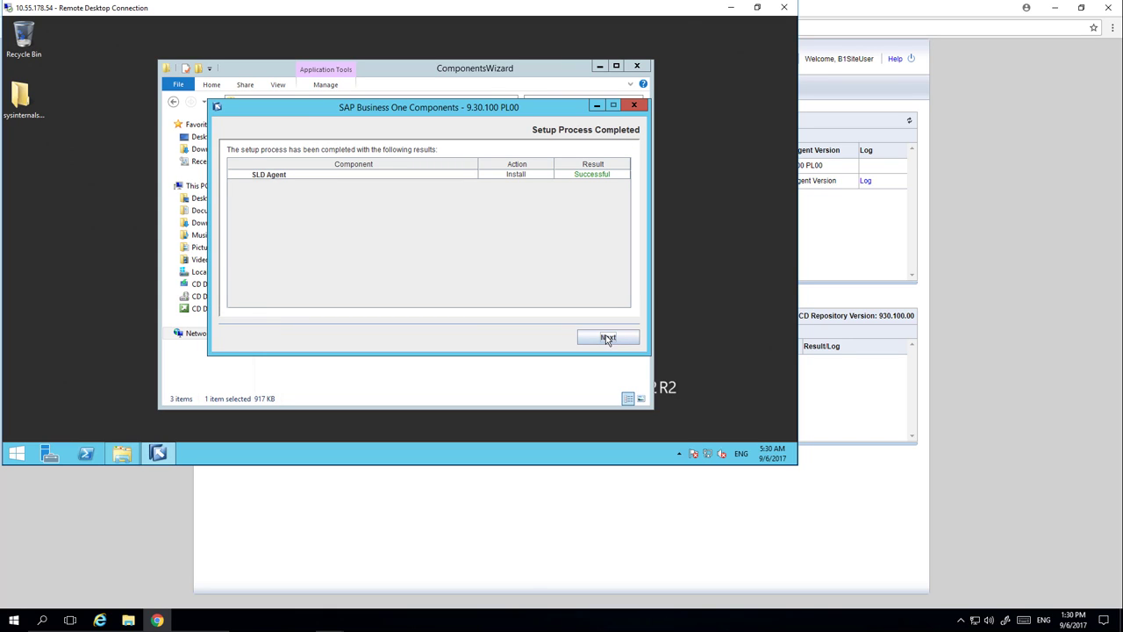
click(606, 337)
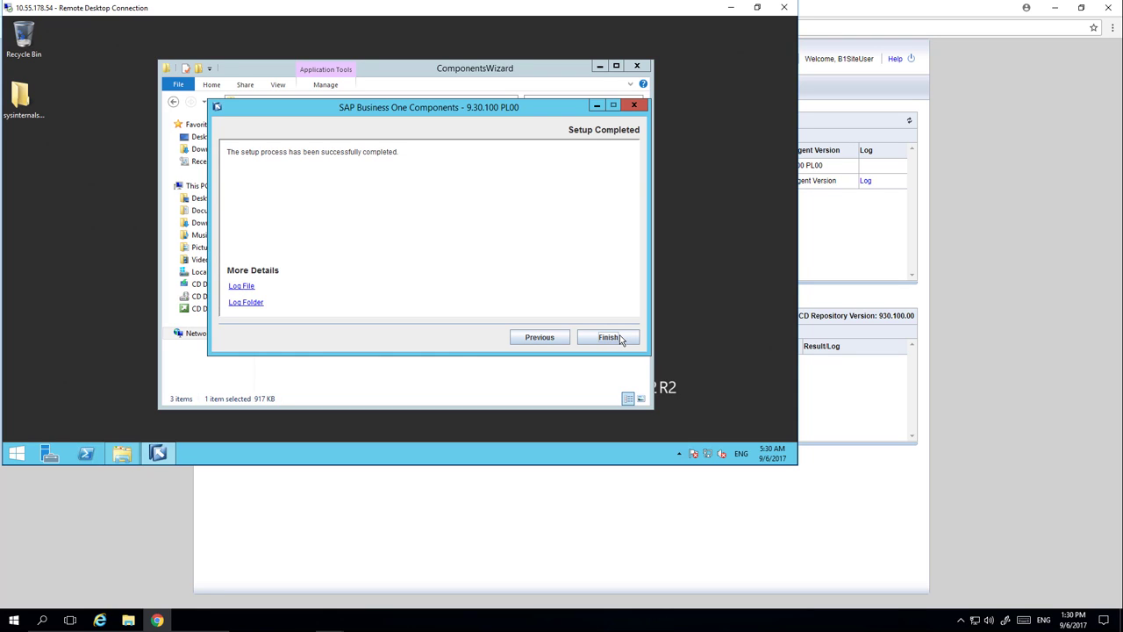
click(609, 338)
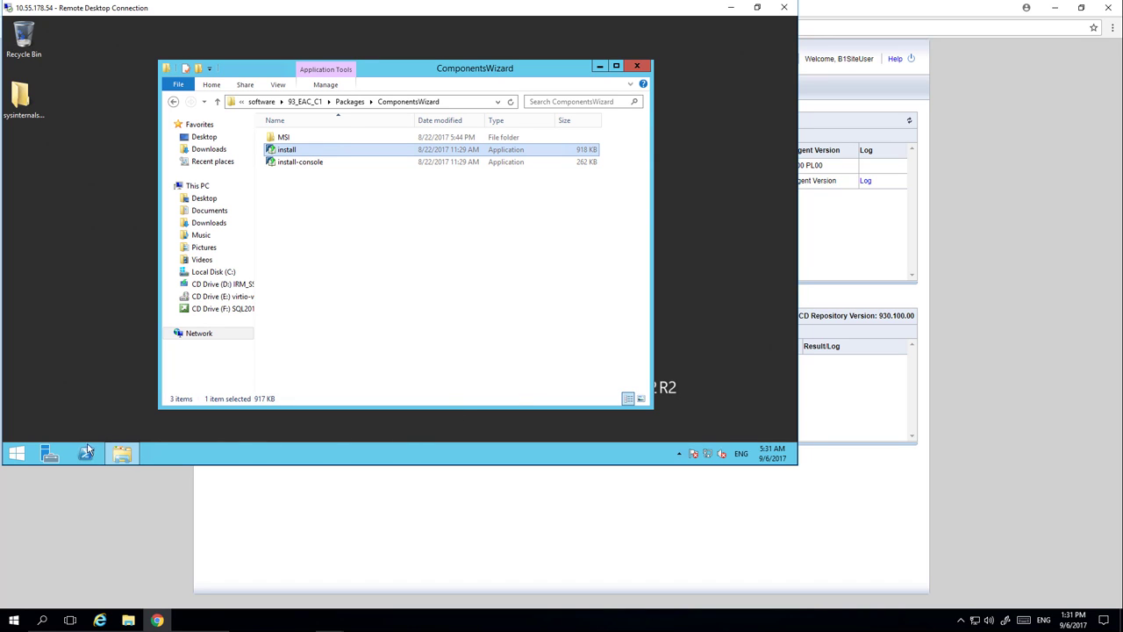
- Restart the remote Windows server from the Start menu's Shut down or sign out options
right_click(15, 458)
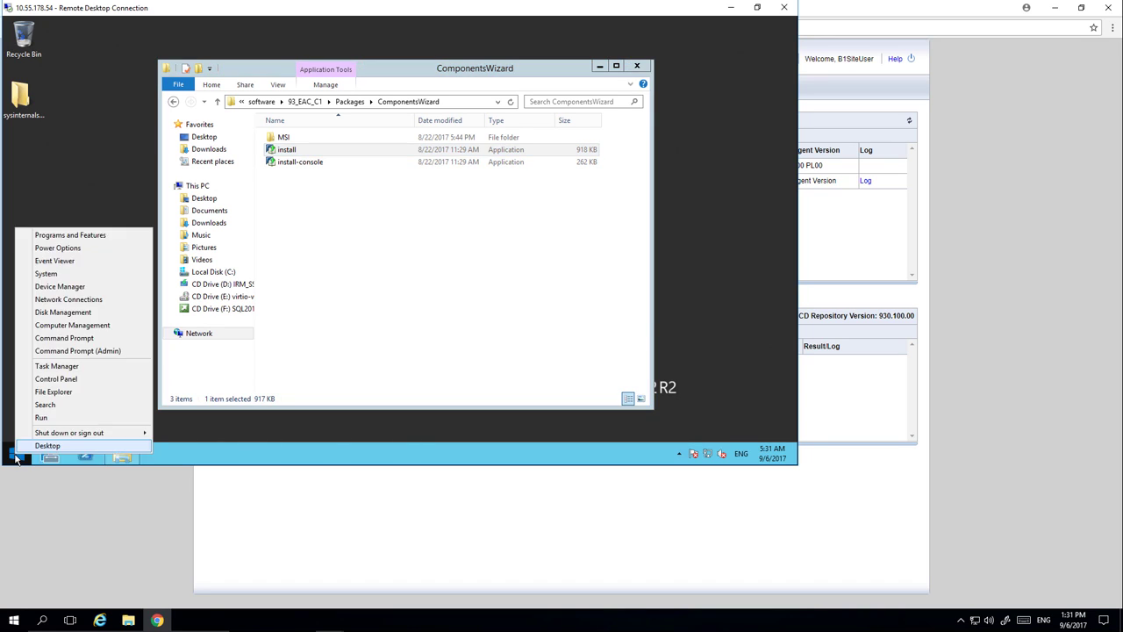
mouse_move(71, 437)
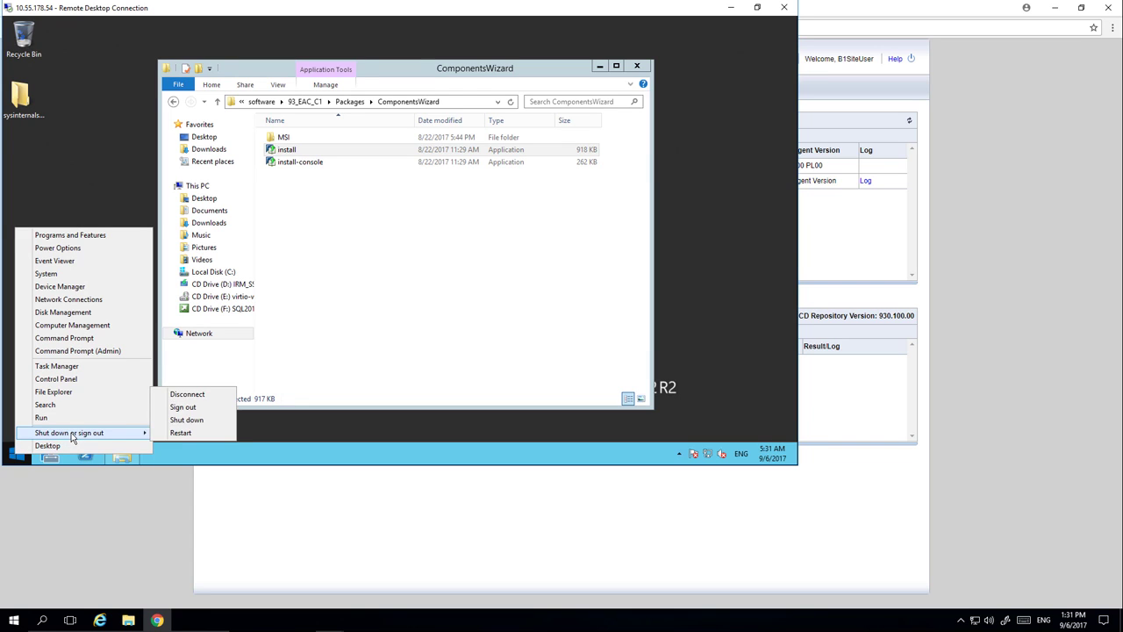
click(181, 432)
click(192, 433)
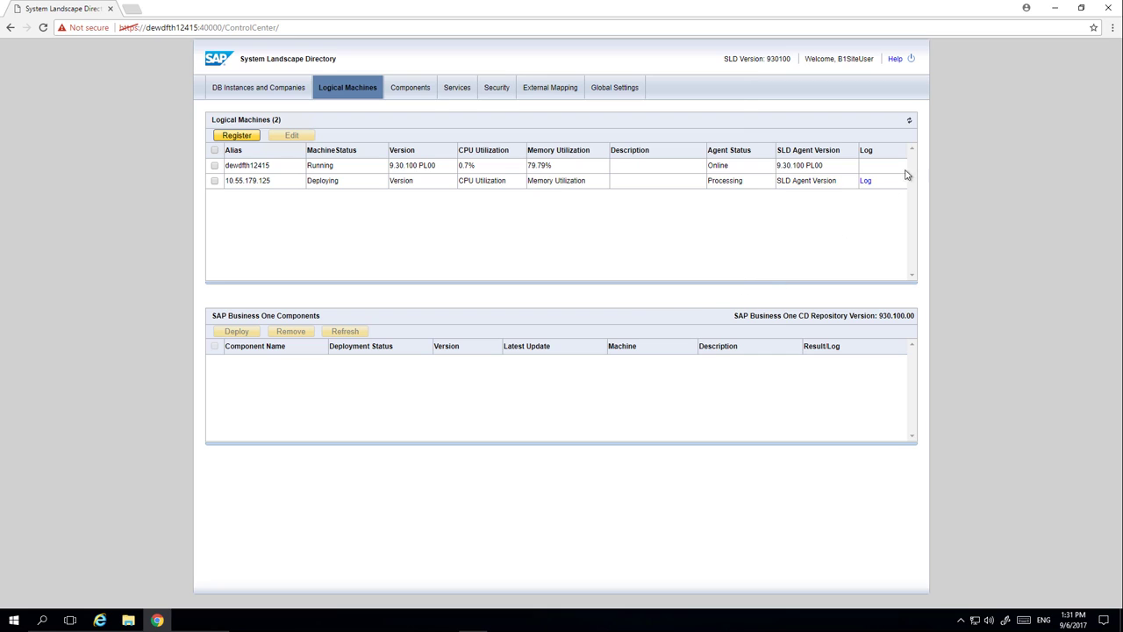
- Refresh the machine list, tick 10.55.179.125 and 10.55.178.54, and open Deploy
click(910, 123)
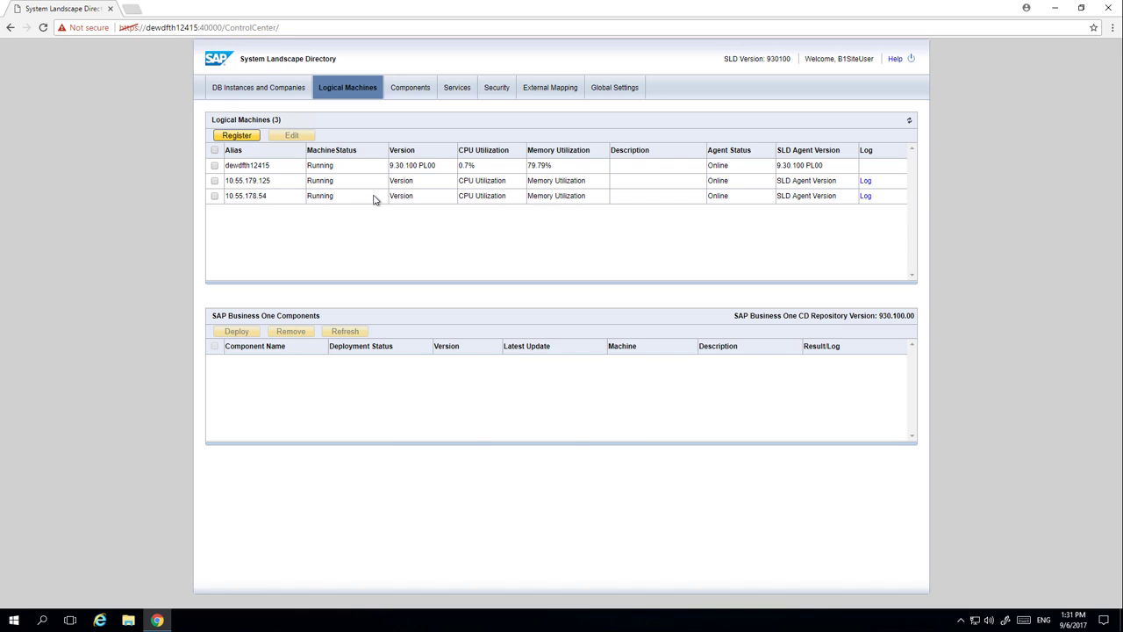
click(365, 167)
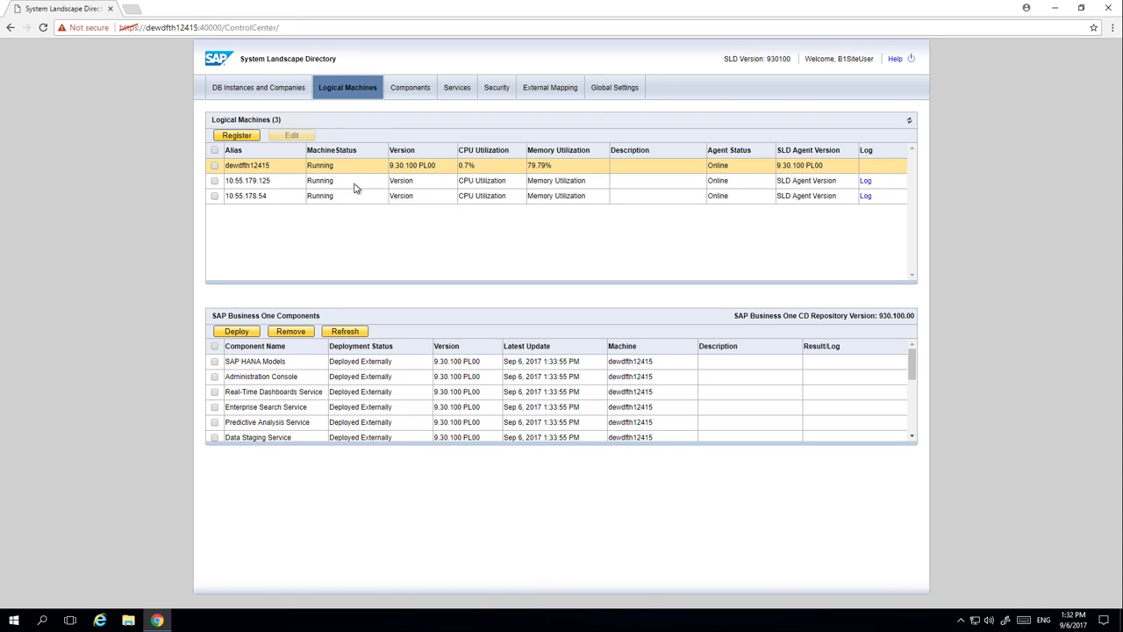
click(355, 187)
click(215, 181)
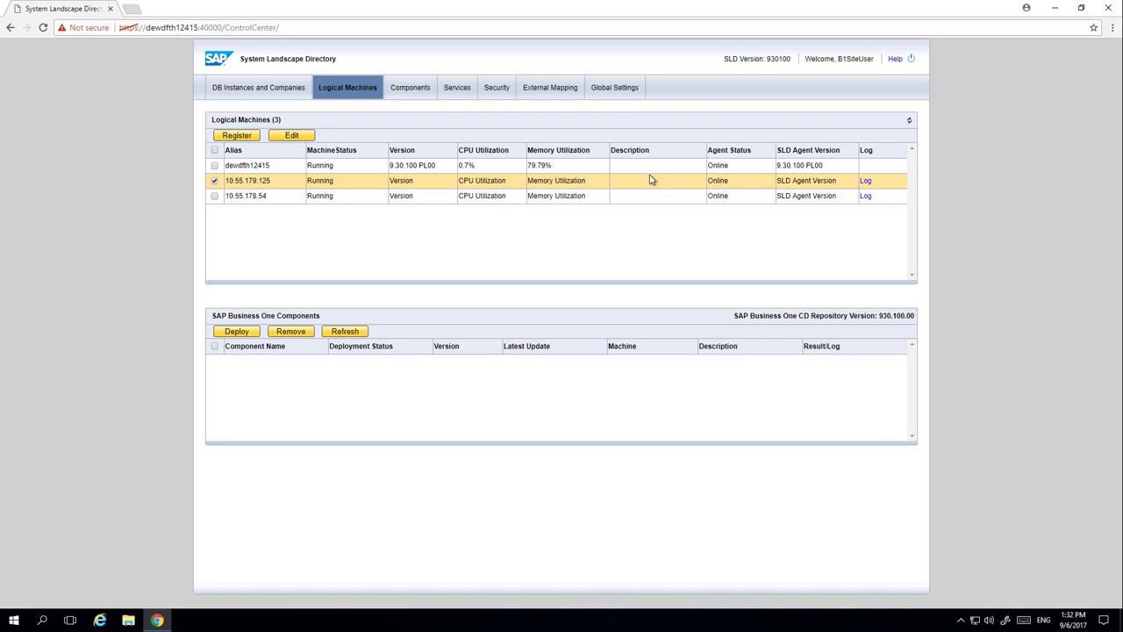
click(215, 197)
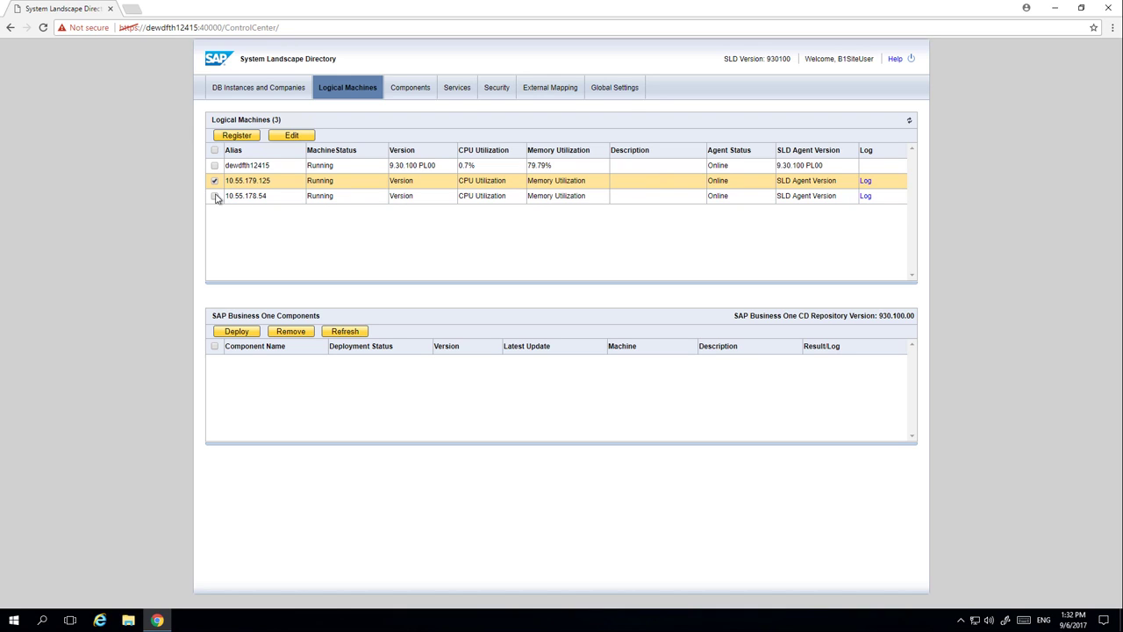
click(237, 331)
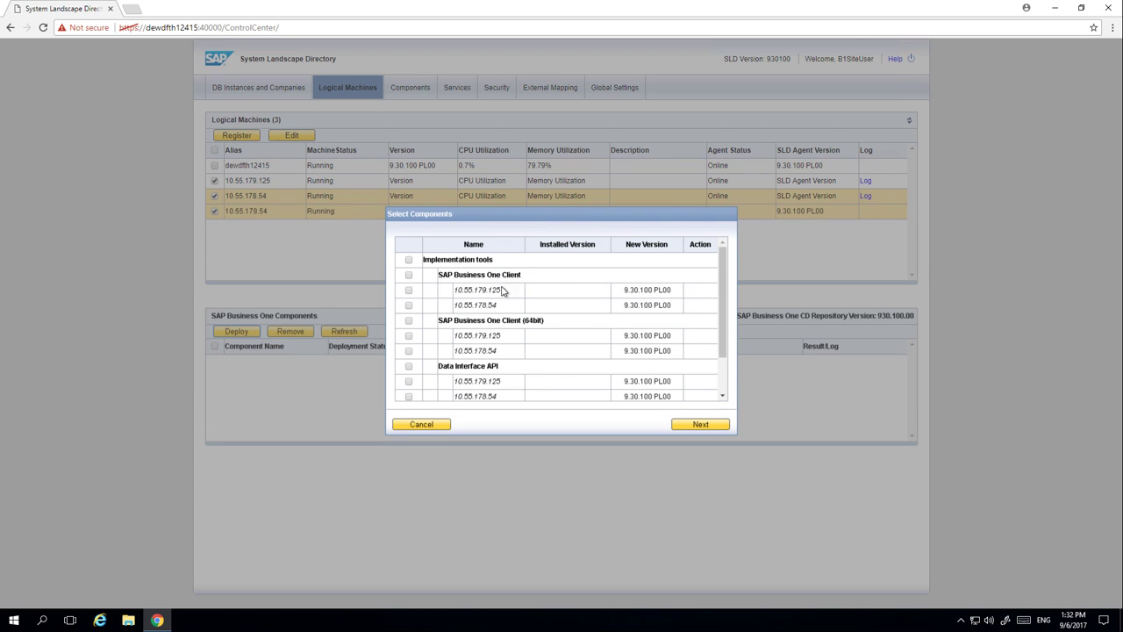
- Select SAP Business One Client for 10.55.179.125 and 10.55.178.54, review, and start deployment
click(408, 290)
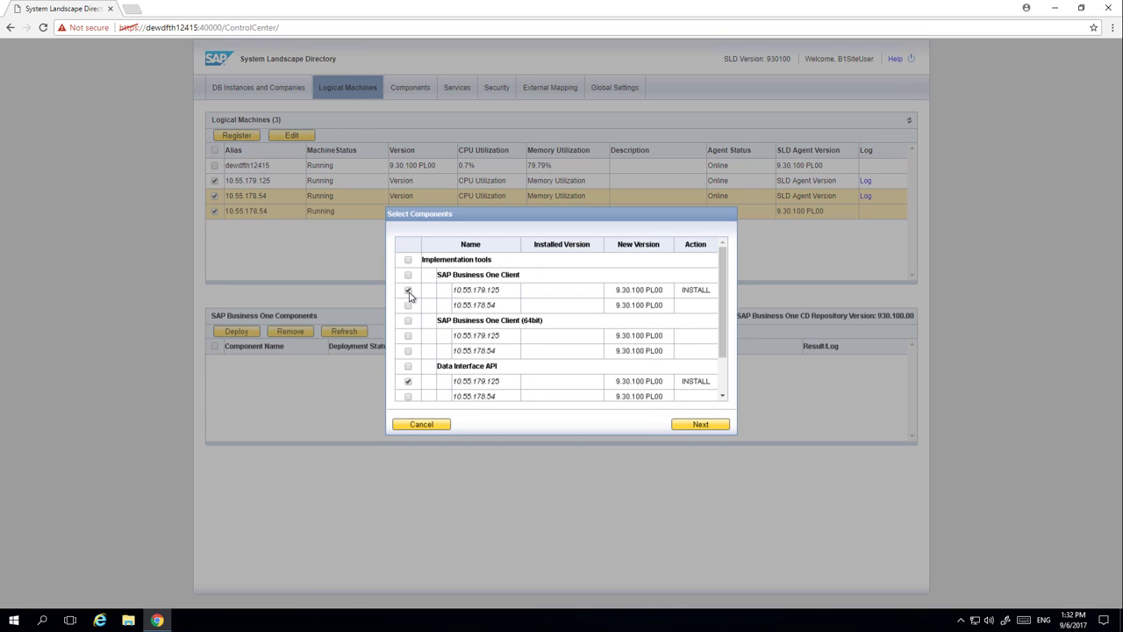
click(409, 305)
click(684, 427)
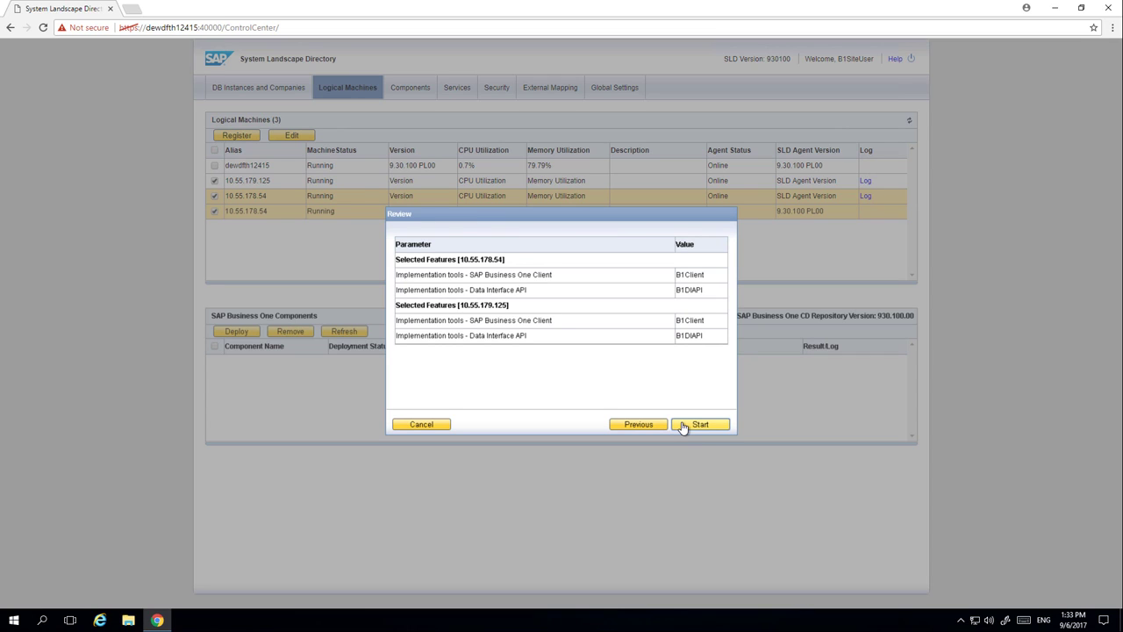
click(684, 425)
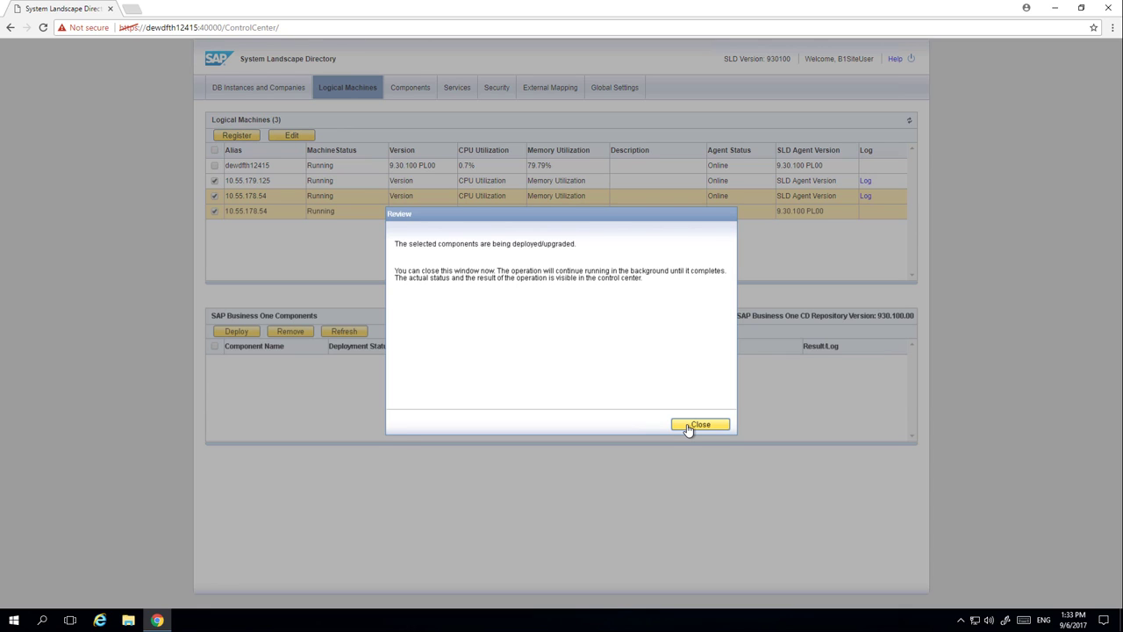
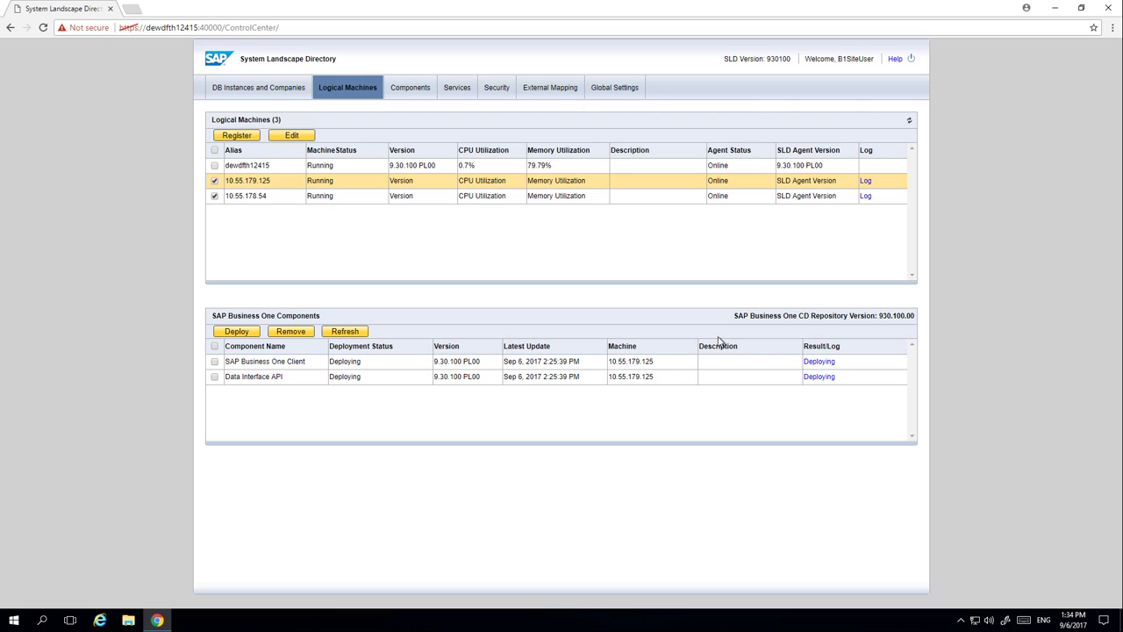
- Switch to the DB Instances and Companies view showing the online SAP HANA instance
click(263, 91)
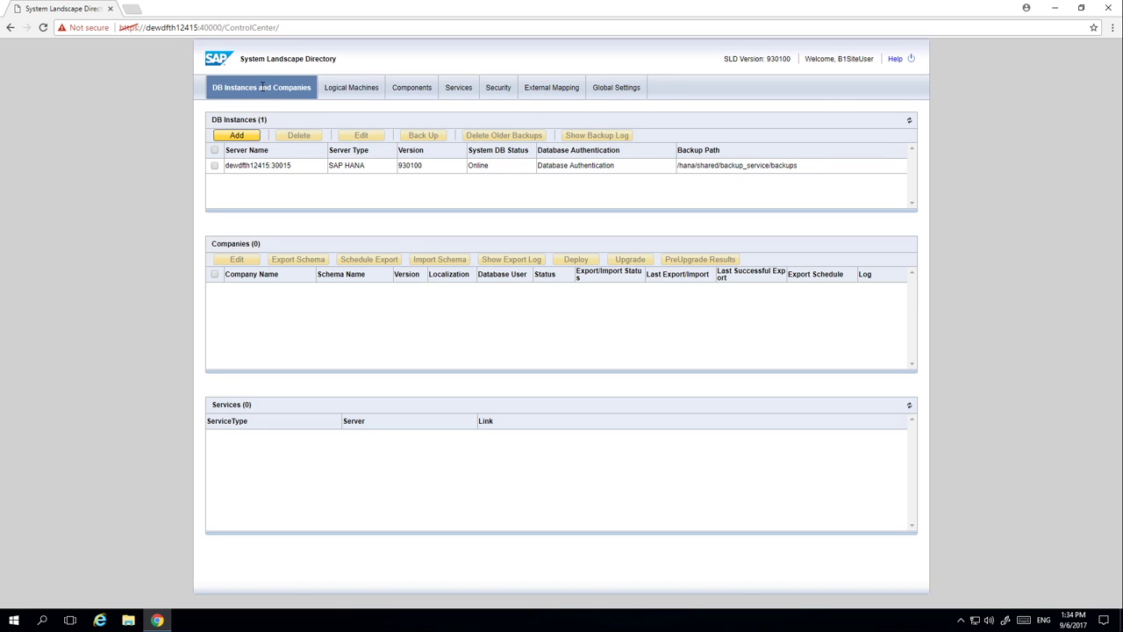
- Select the dewdfth12415:30015 HANA instance and start a demo database deployment for it
click(214, 166)
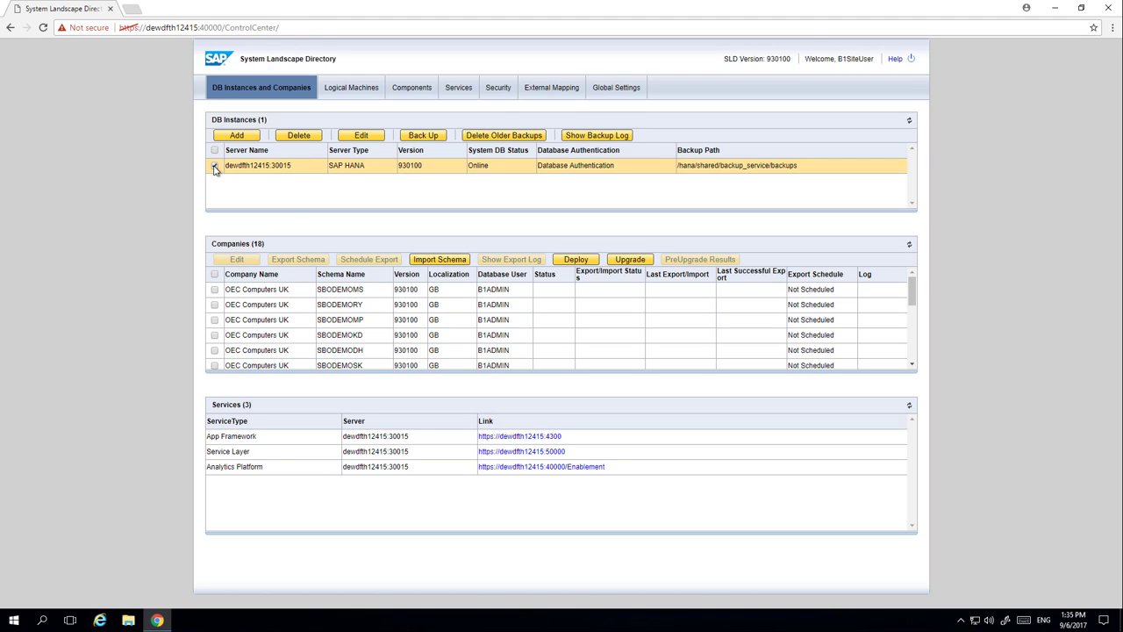
click(578, 261)
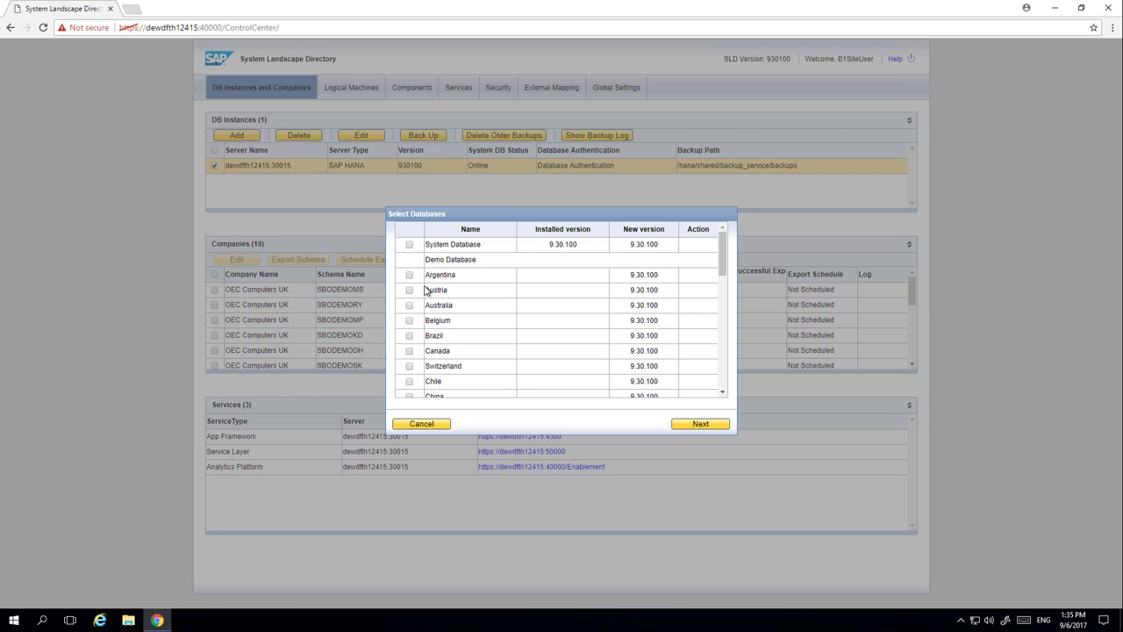
- Select the France demo database, start its deployment and close the Review confirmation
scroll(722, 302, down, 5)
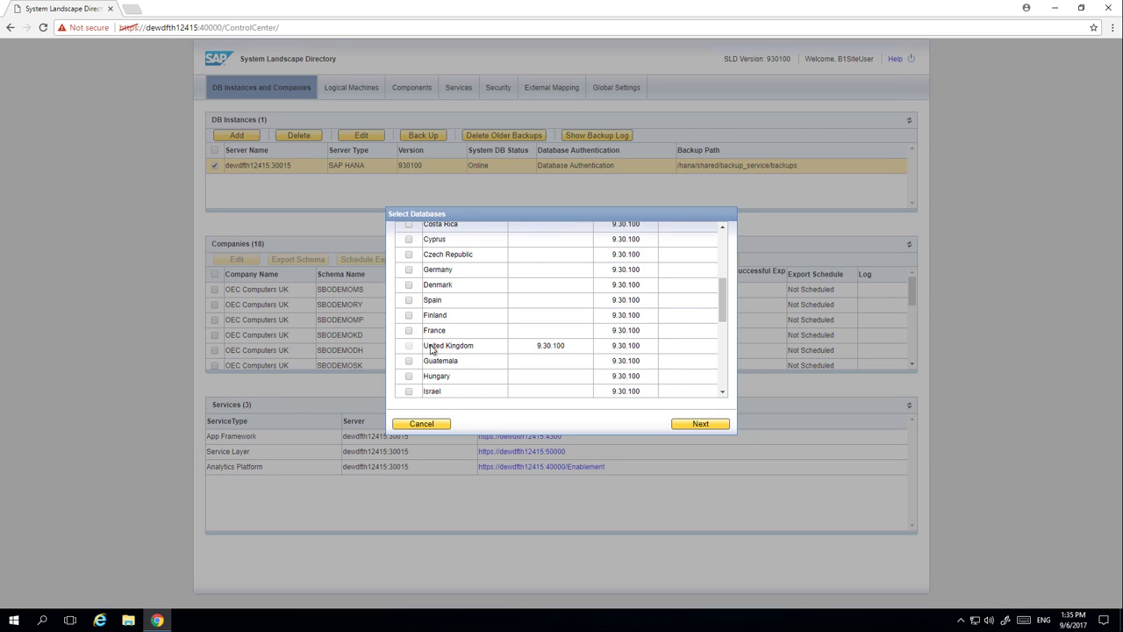
click(409, 330)
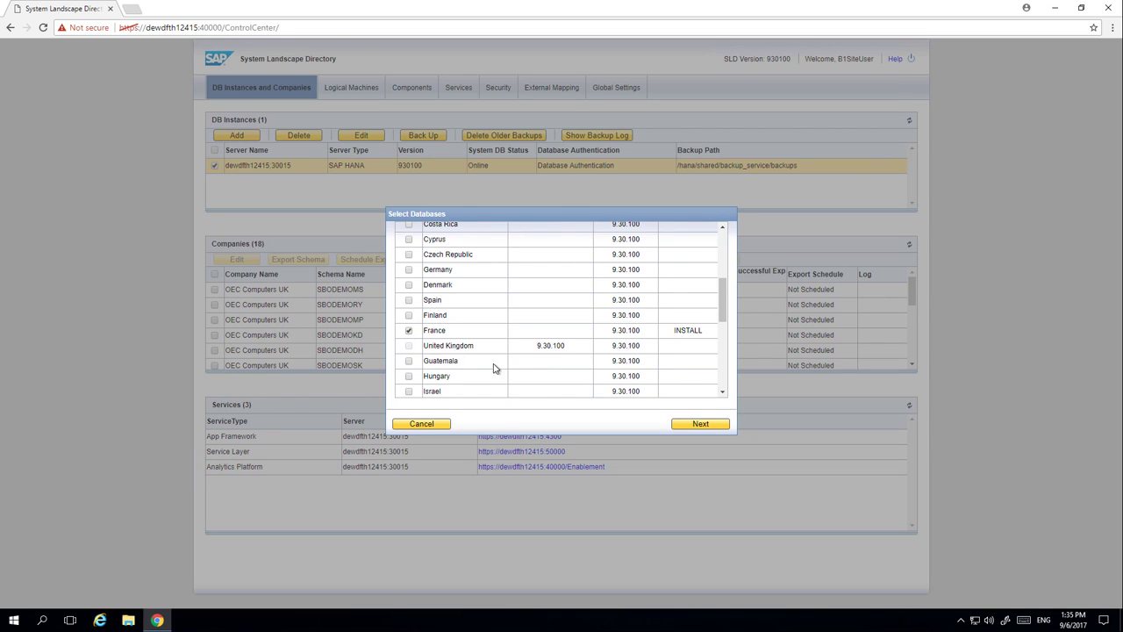
click(700, 424)
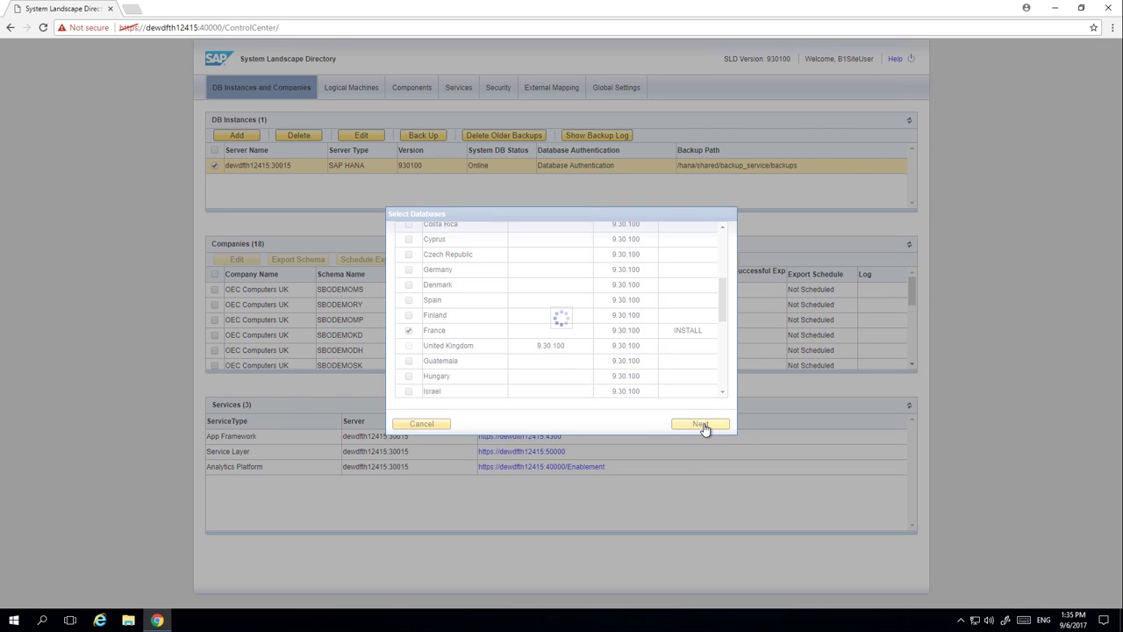
click(700, 424)
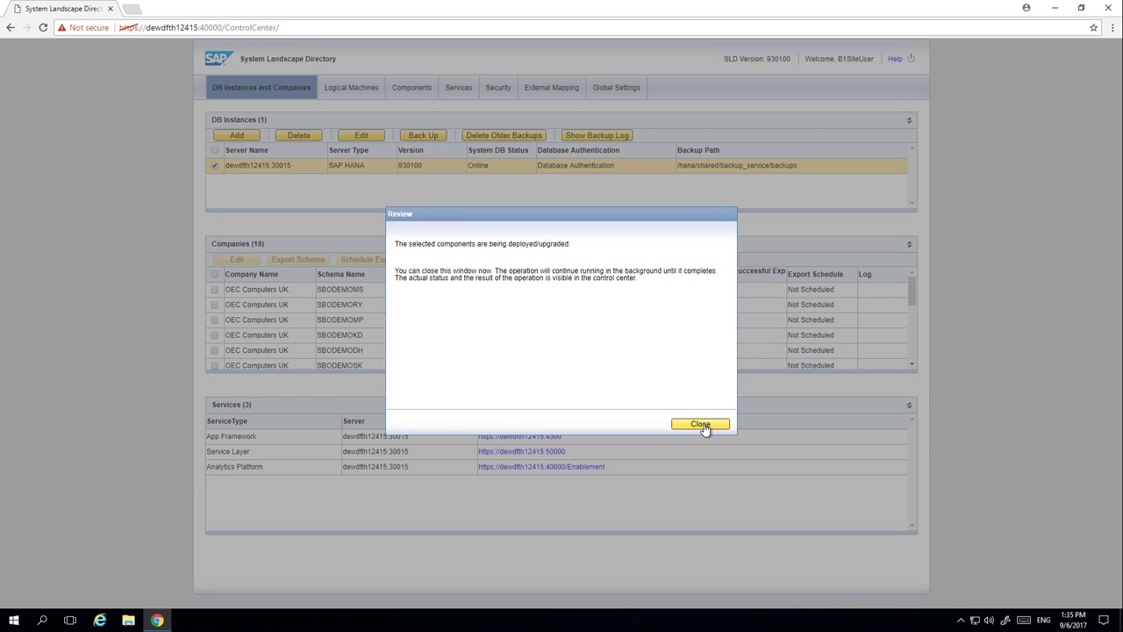
click(701, 425)
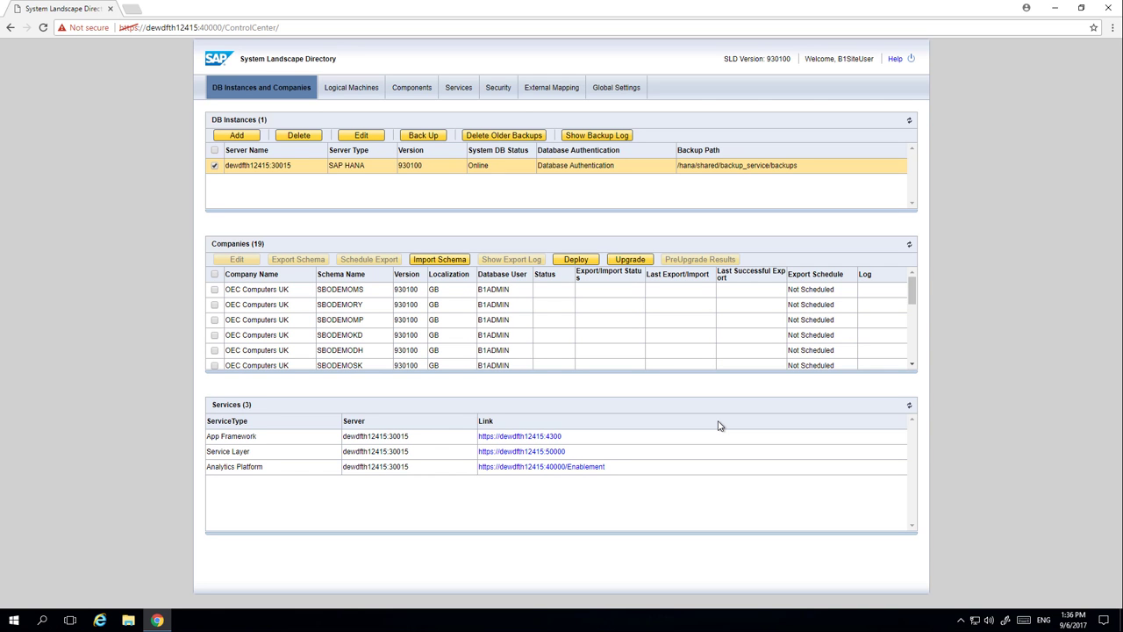
- Launch the upgrade wizard with Perform Setup and reach the Select Databases list
click(631, 259)
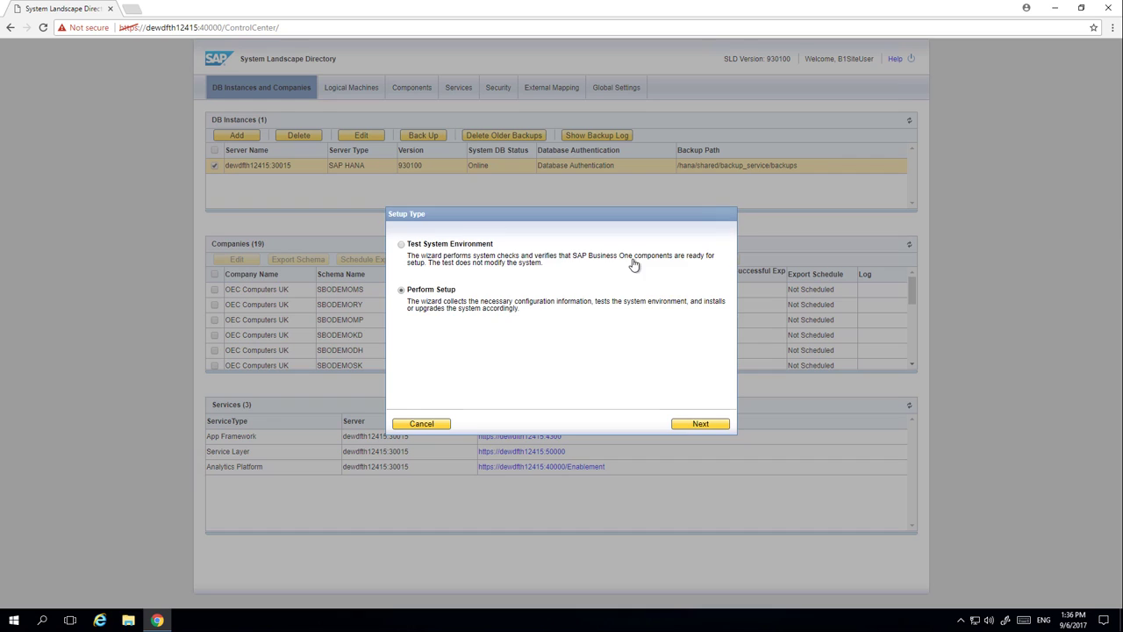
click(703, 424)
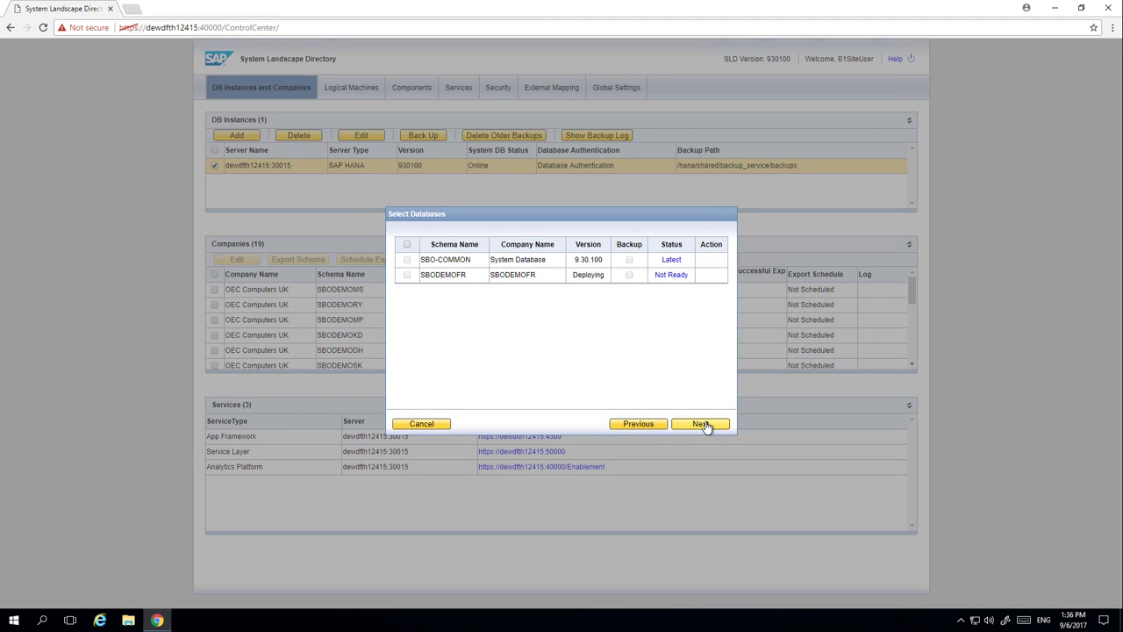